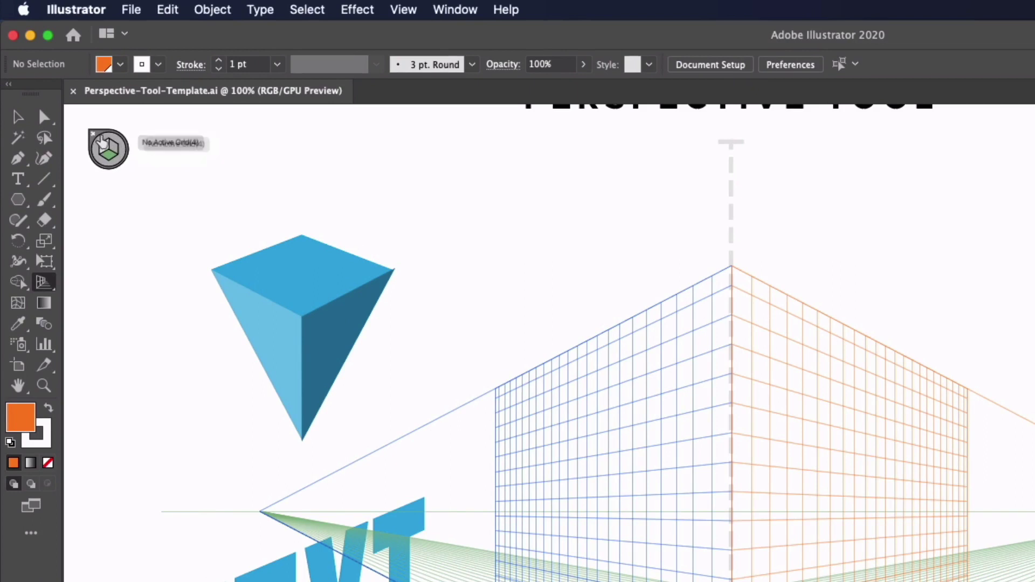
Hide the perspective grid with its plane switching widget, and display it again with the Perspective Grid tool.
click(109, 154)
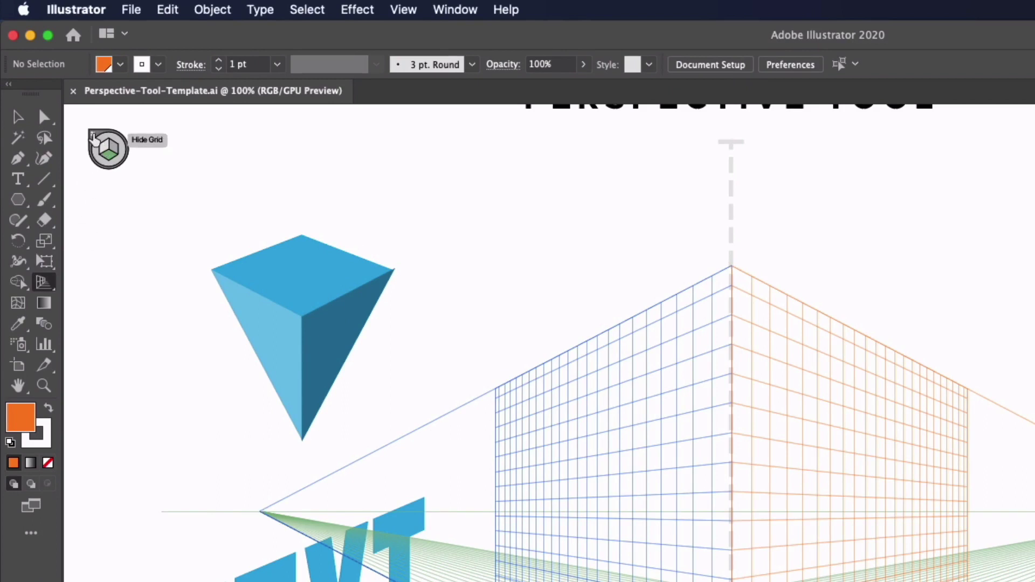
click(93, 137)
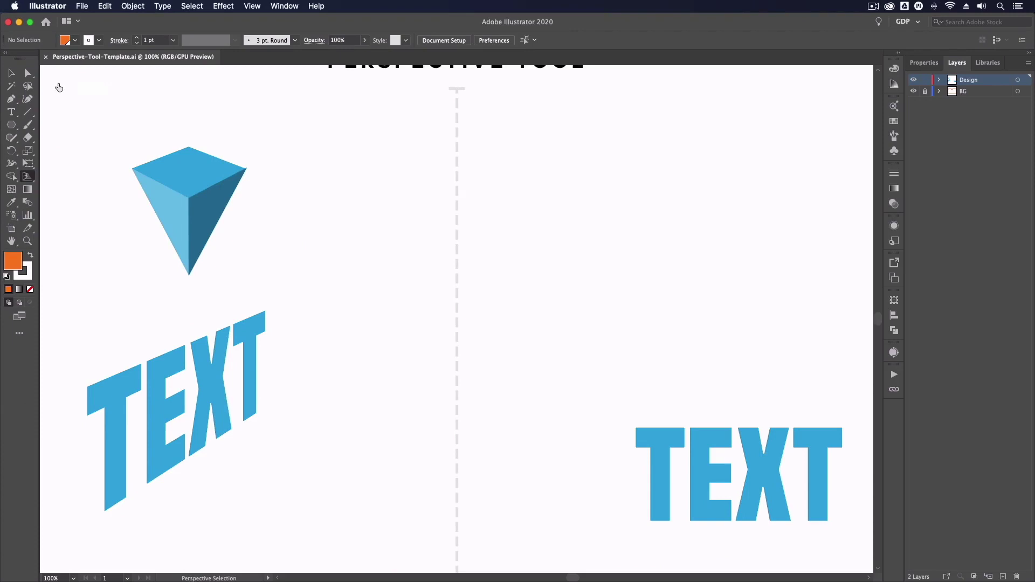
click(12, 74)
click(29, 176)
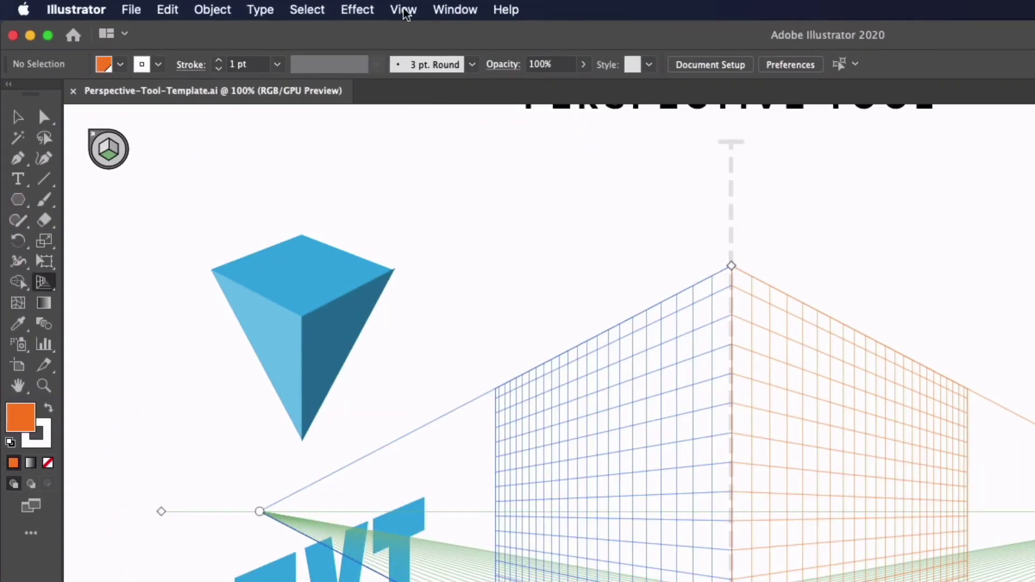
click(403, 10)
mouse_move(476, 560)
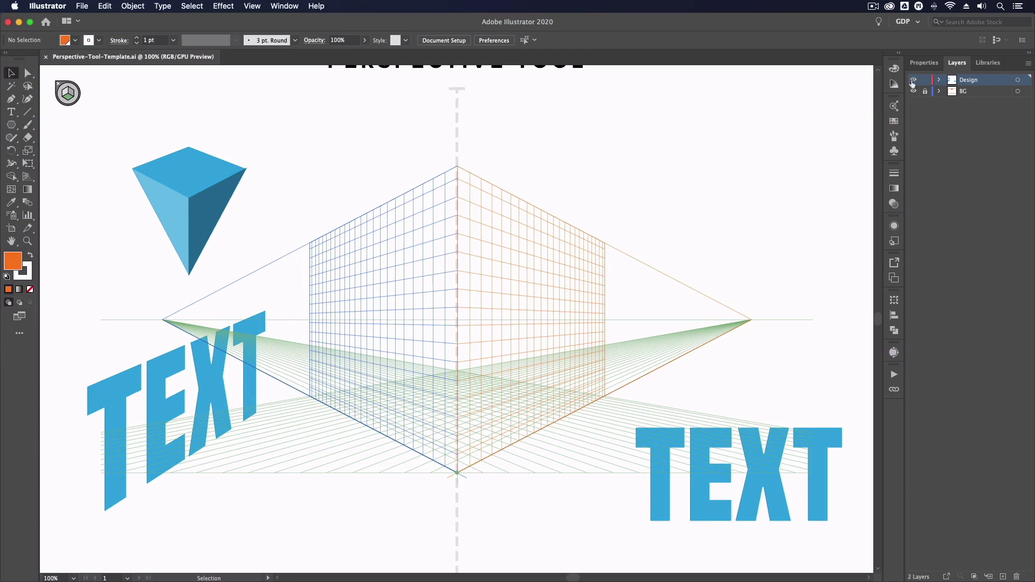
Hide the Design layer and switch the perspective grid to the one-point [1P-Normal View] preset.
click(912, 80)
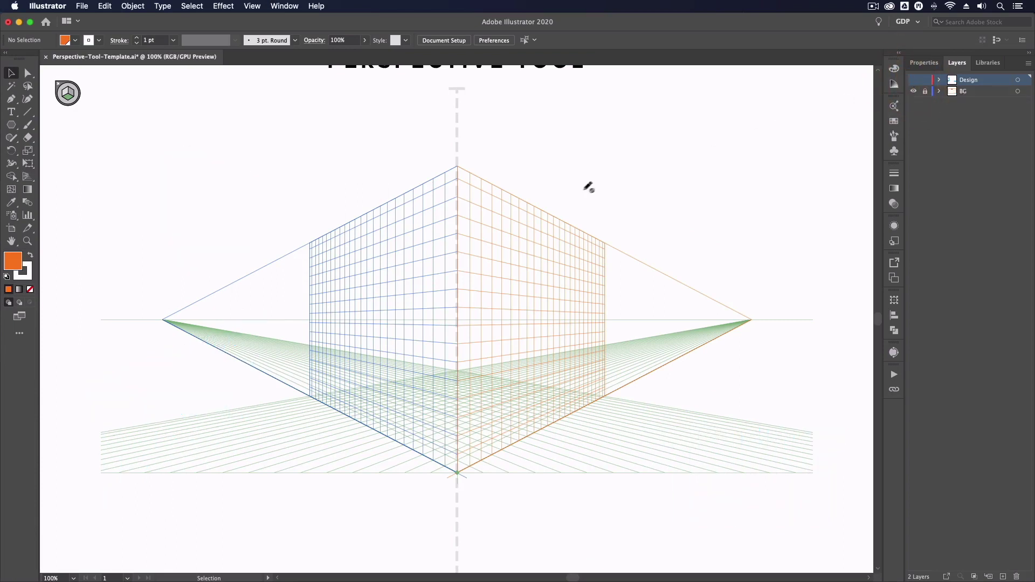
click(27, 177)
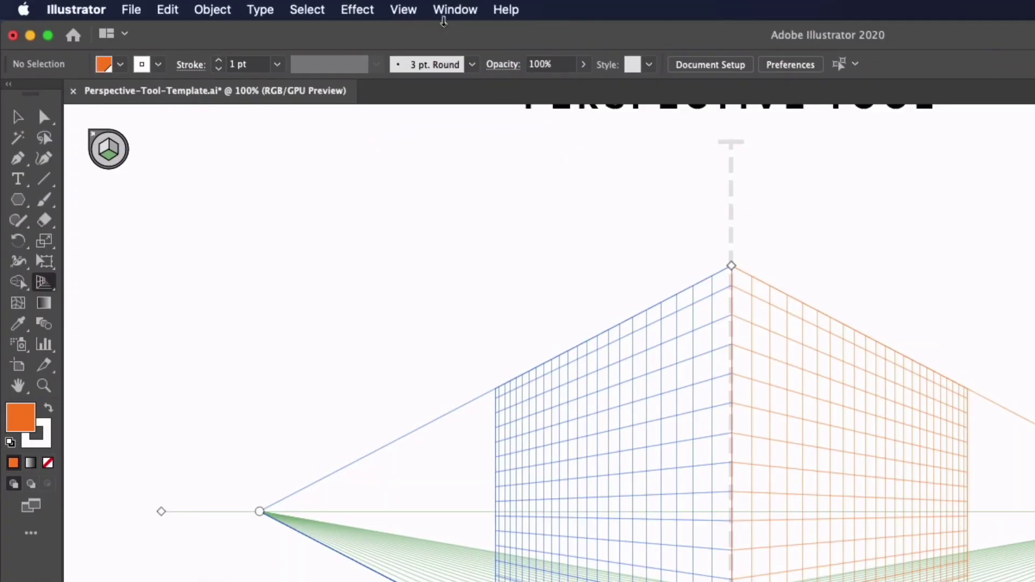
click(403, 10)
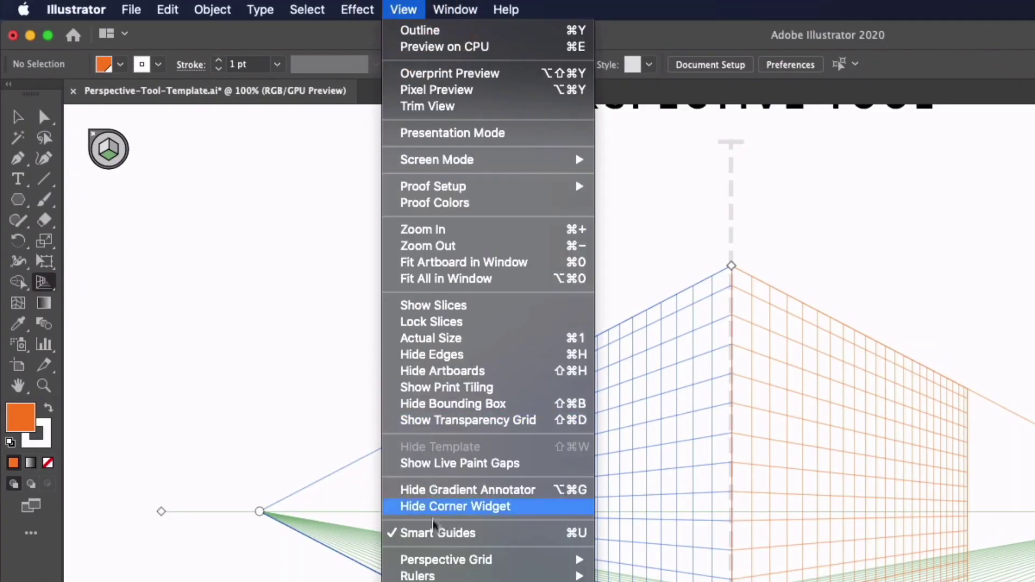
mouse_move(448, 560)
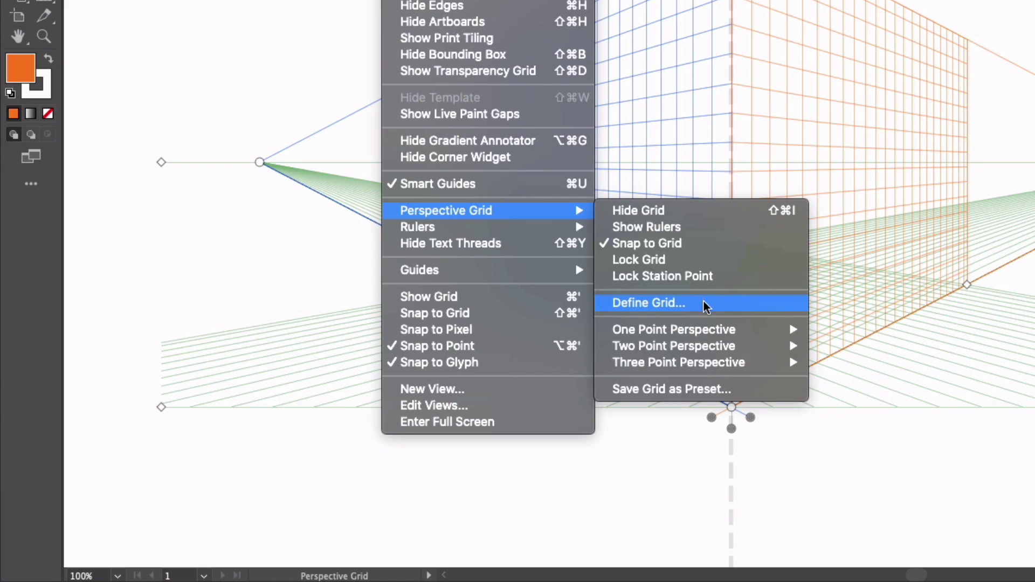
mouse_move(702, 327)
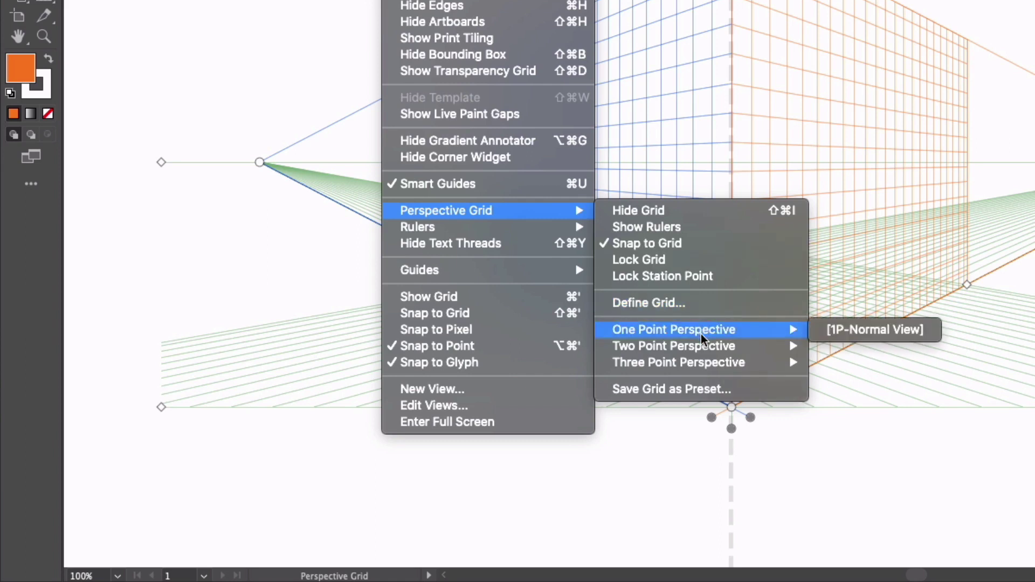
mouse_move(699, 361)
click(839, 331)
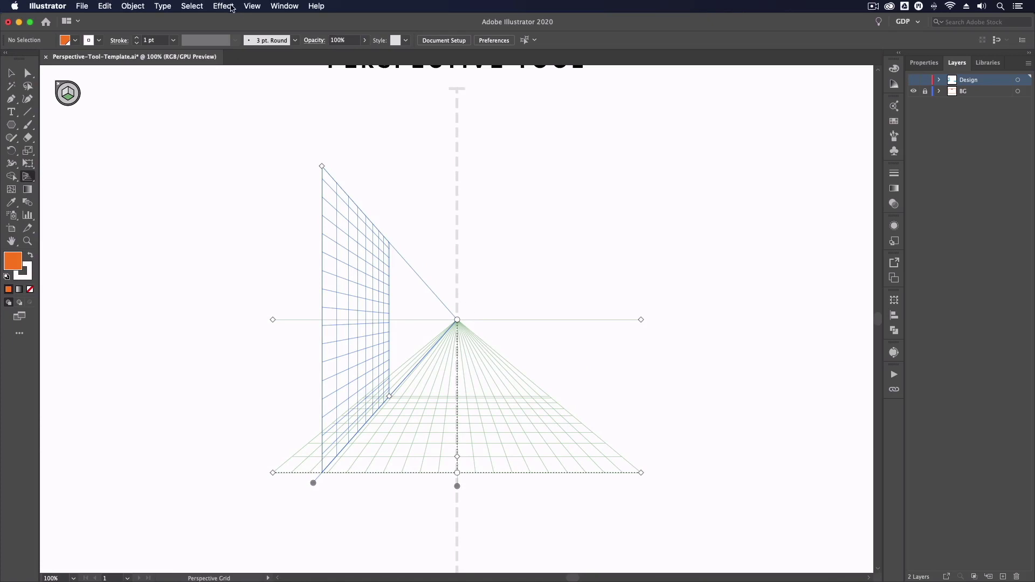
Switch the perspective grid to the three-point [3P-Normal View] preset.
click(252, 6)
mouse_move(301, 353)
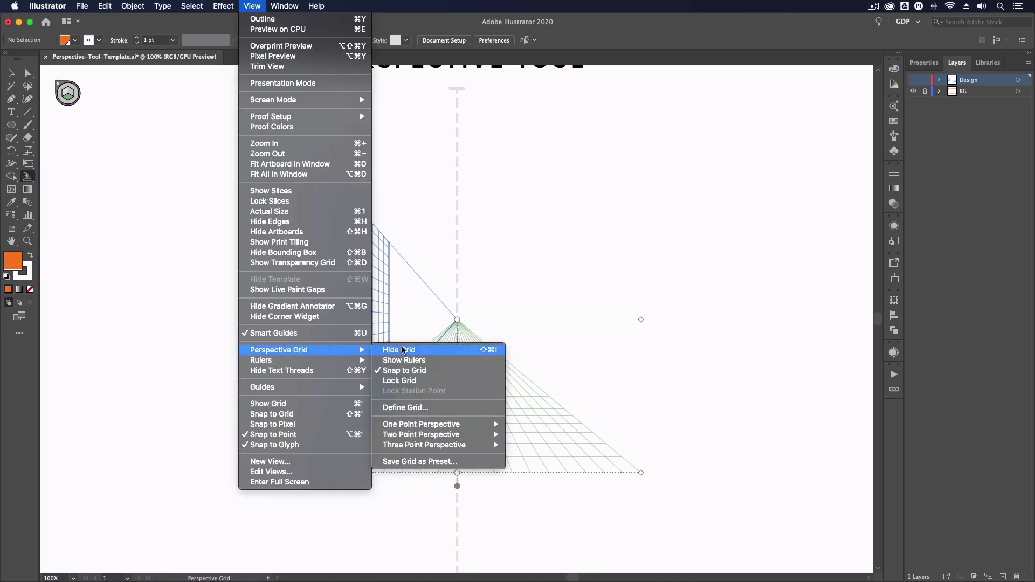
mouse_move(401, 449)
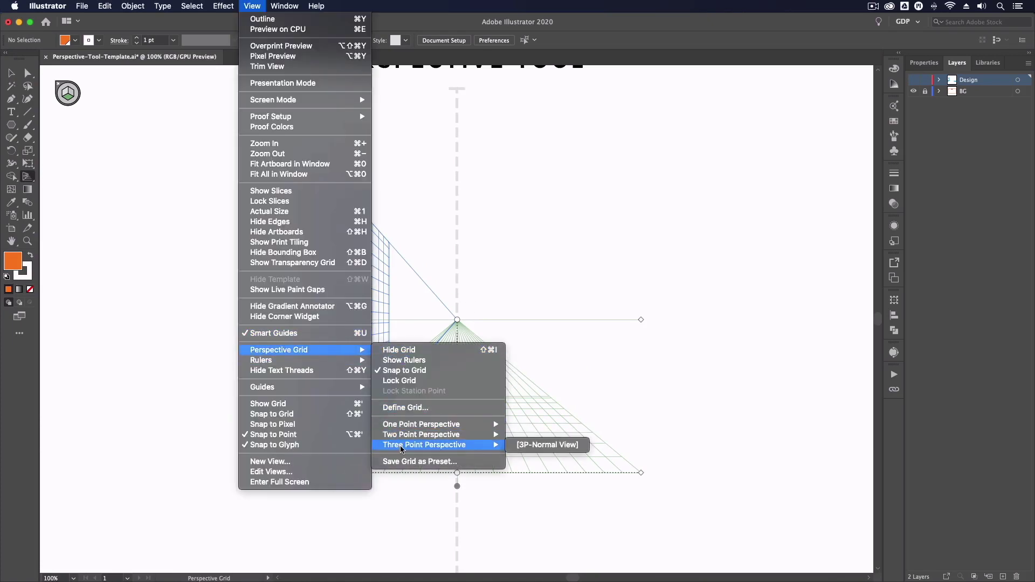
click(521, 448)
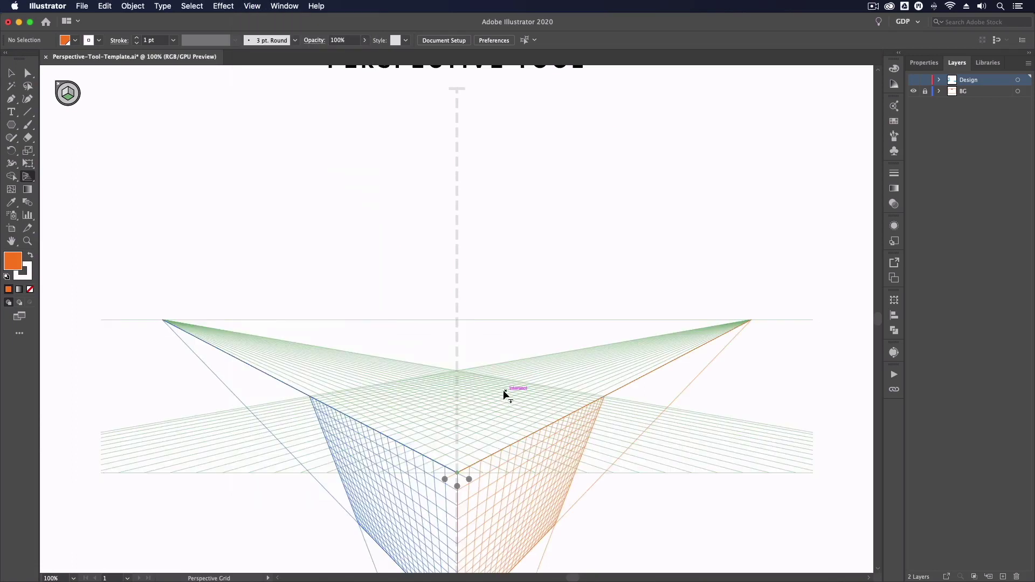
key(super+minus)
key(super+minus)
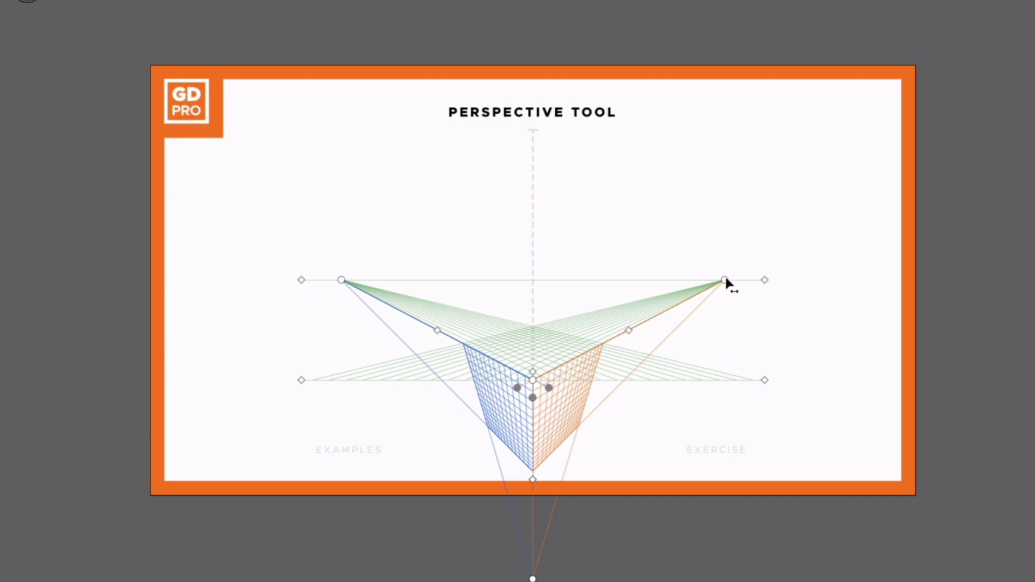
Move the right vanishing point inward and reposition the whole grid up over the Exercise half of the artboard.
drag(724, 281, 686, 280)
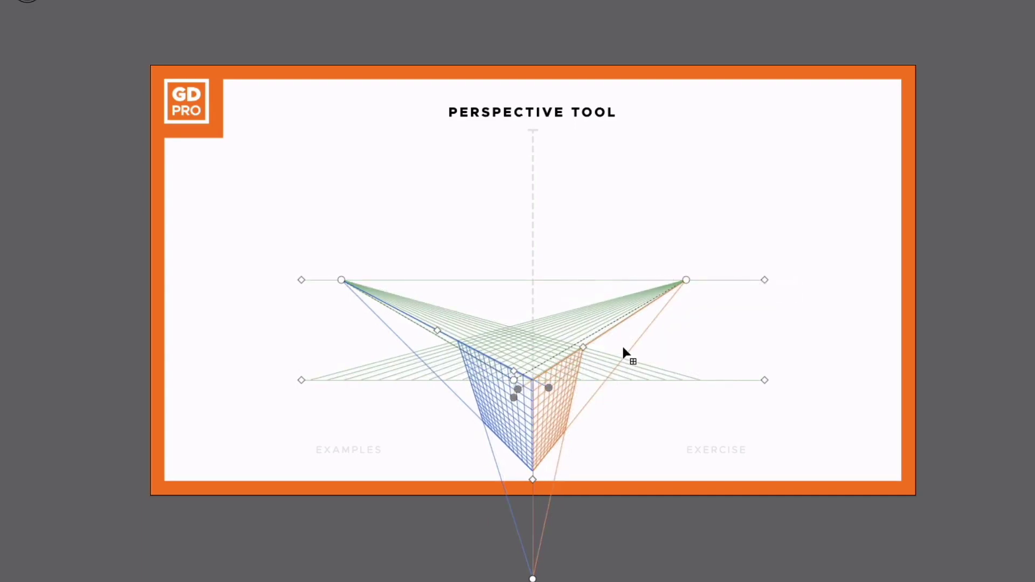
drag(589, 370, 630, 347)
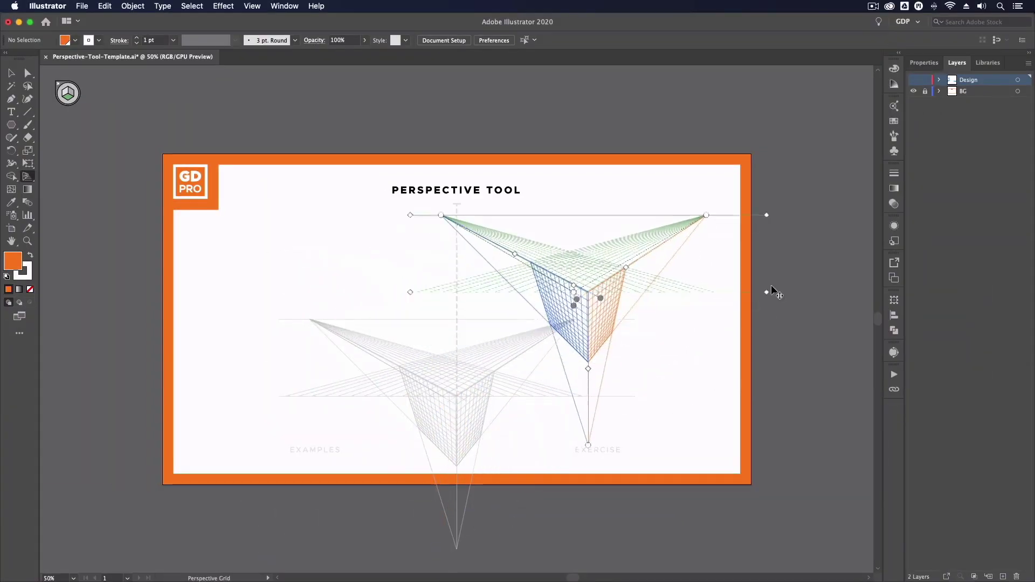
mouse_move(769, 291)
mouse_down()
mouse_move(746, 291)
mouse_move(757, 289)
mouse_up()
Reset the perspective grid to [3P-Normal View] and move the whole grid up over the Exercise half of the artboard.
click(253, 6)
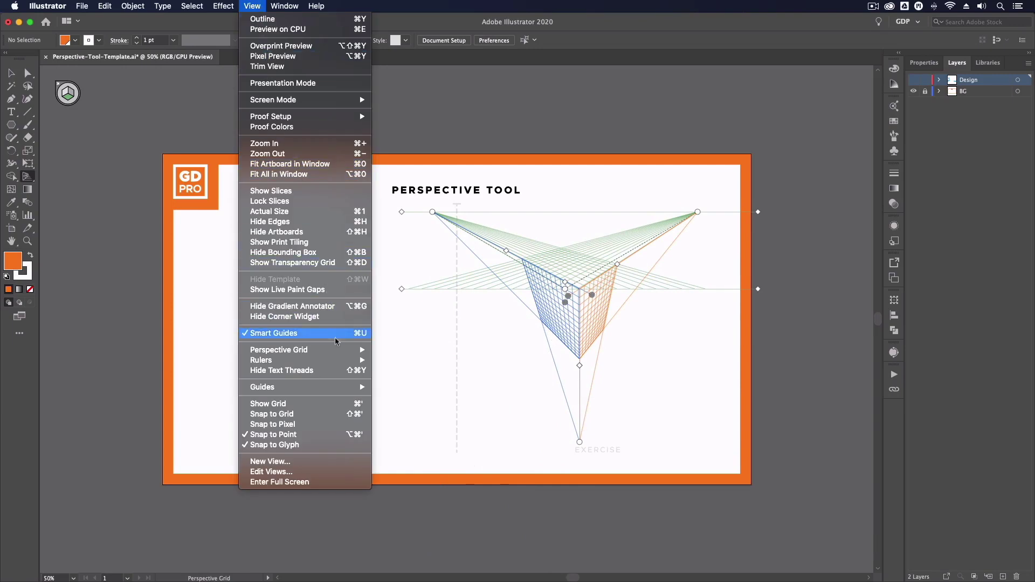
mouse_move(338, 351)
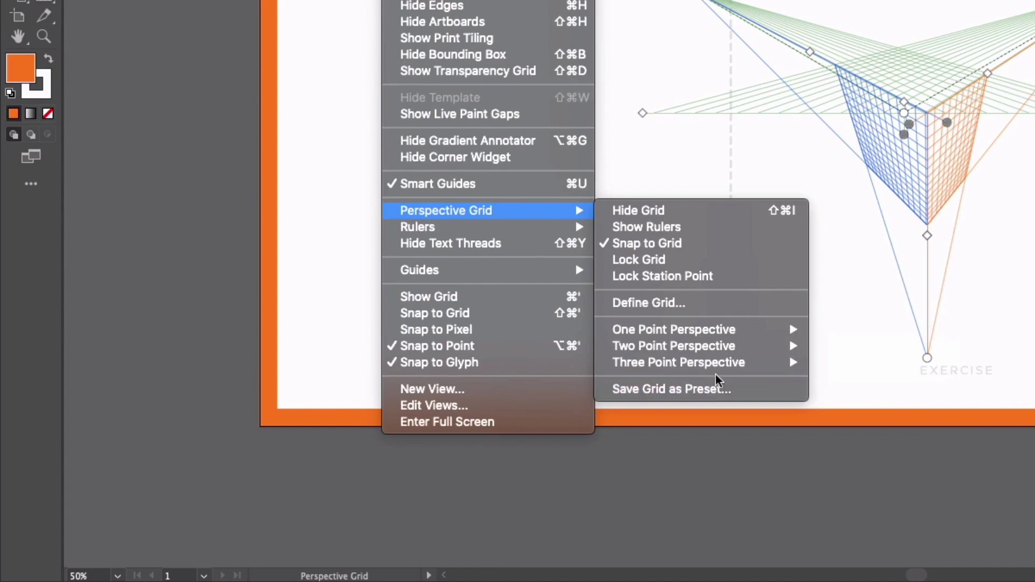
mouse_move(717, 371)
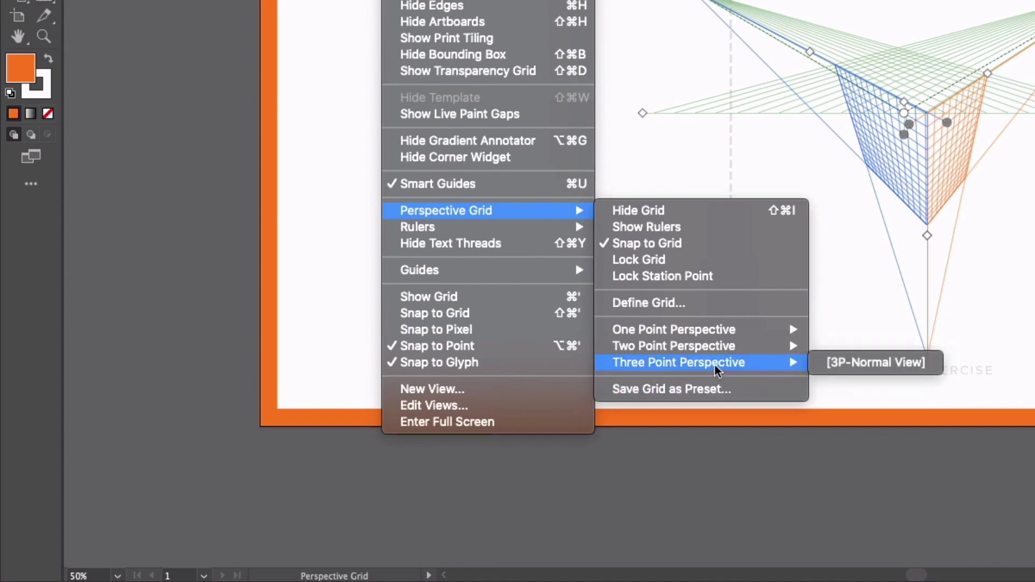
click(834, 364)
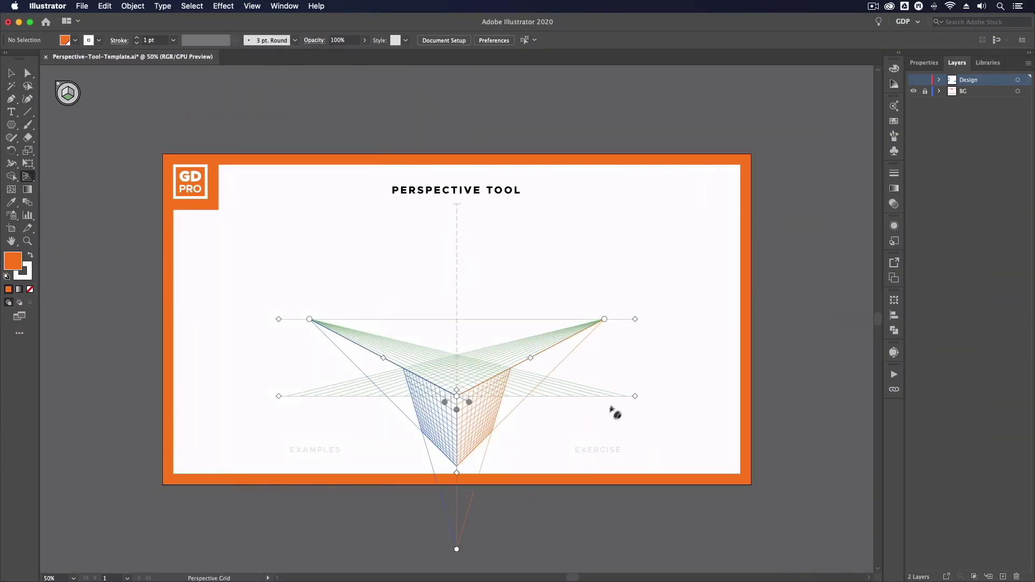
drag(635, 396, 770, 273)
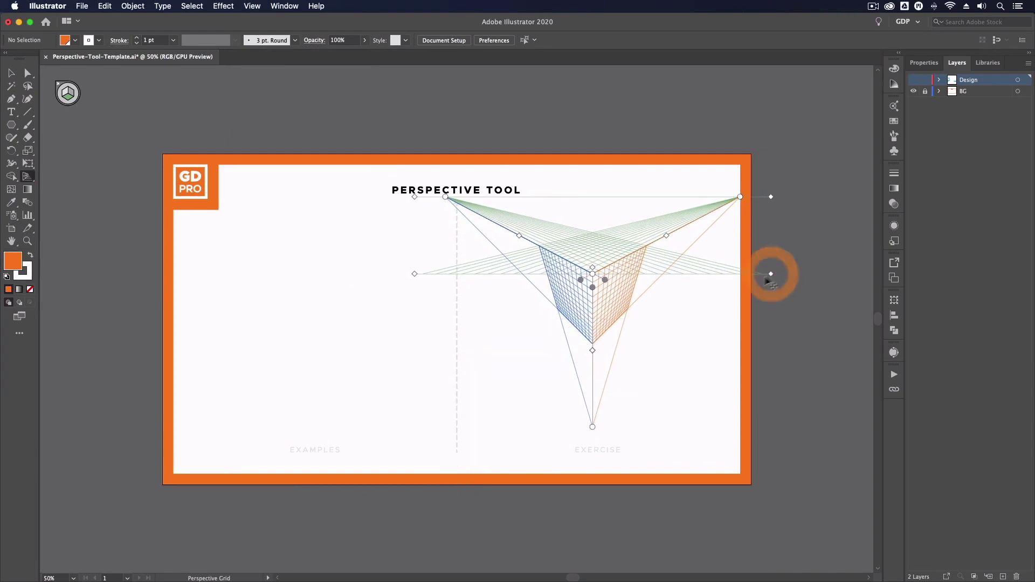
Show the Design layer and draw a rectangle about 214 by 210 pt on the horizontal plane, ending at the grid's front corner.
click(913, 80)
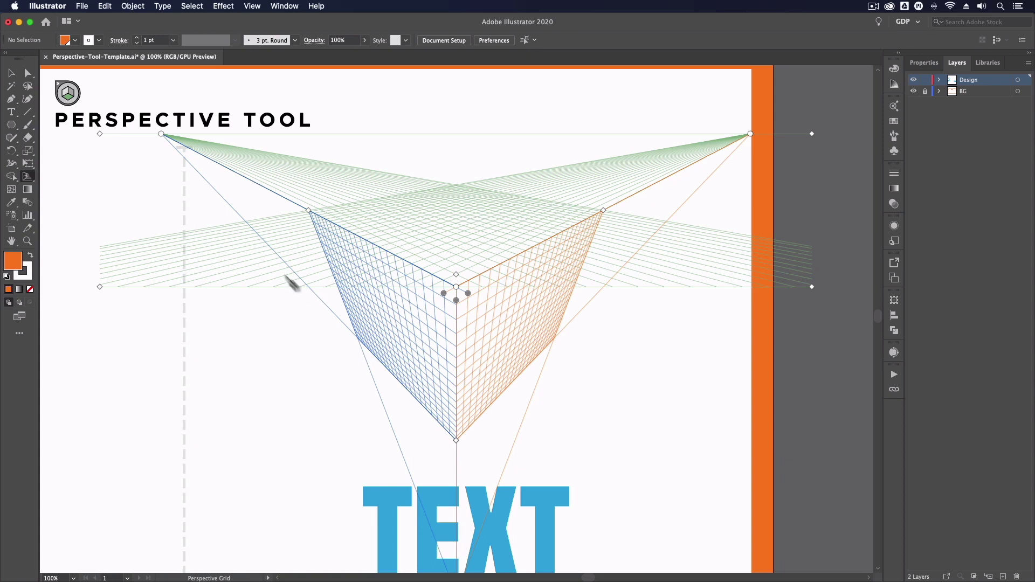
click(9, 127)
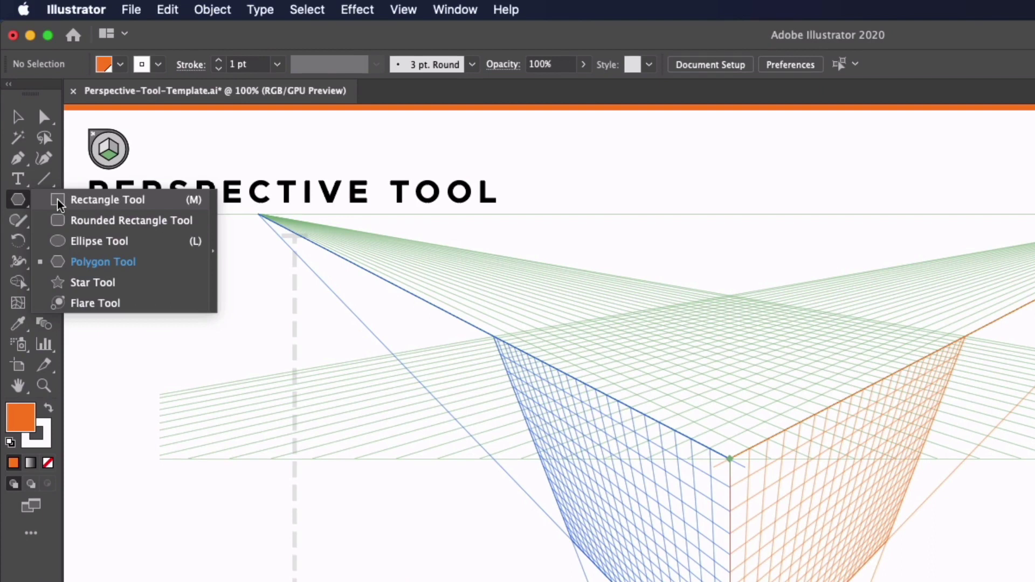
click(38, 125)
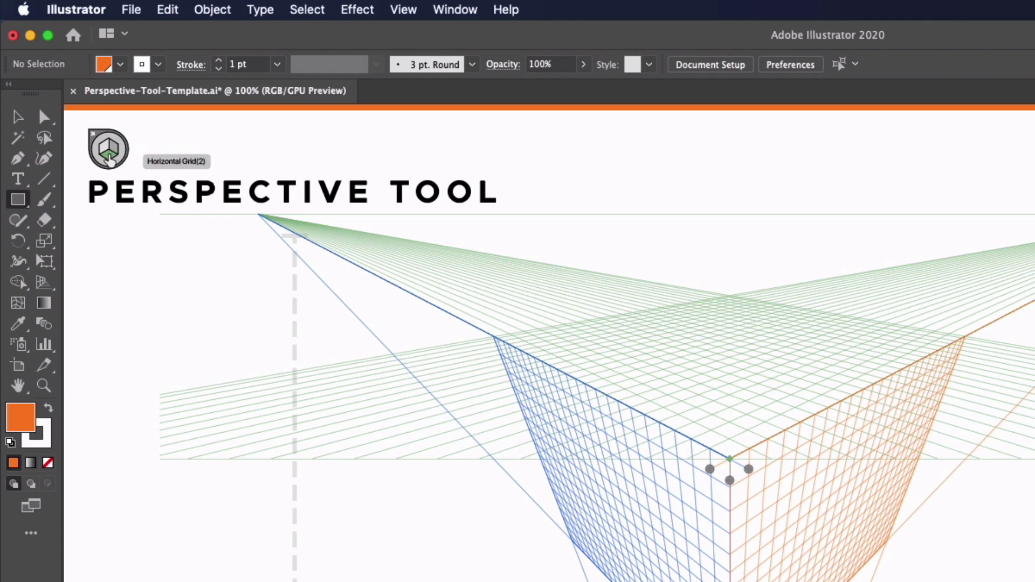
click(108, 157)
drag(729, 365, 695, 415)
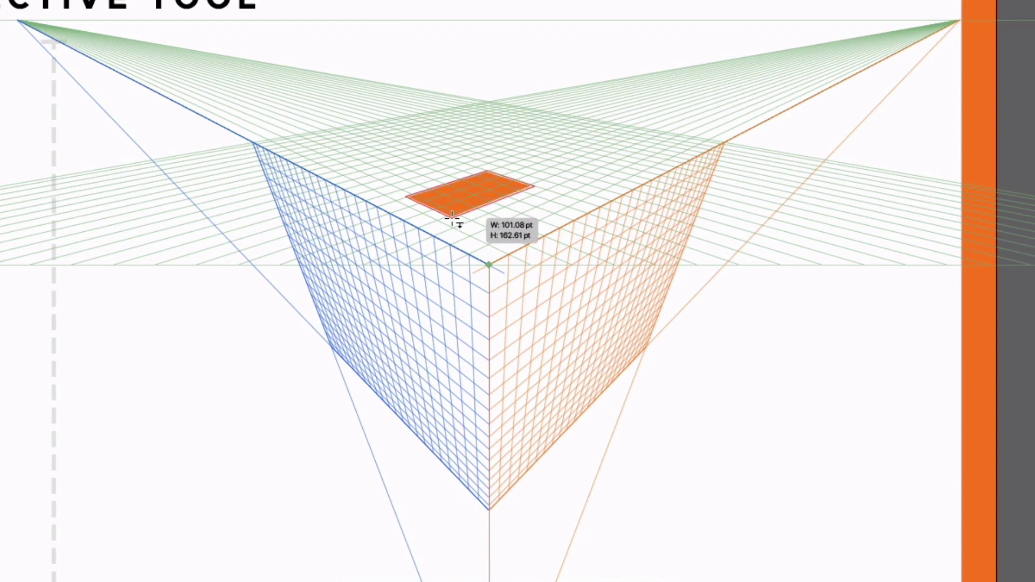
drag(452, 218, 487, 266)
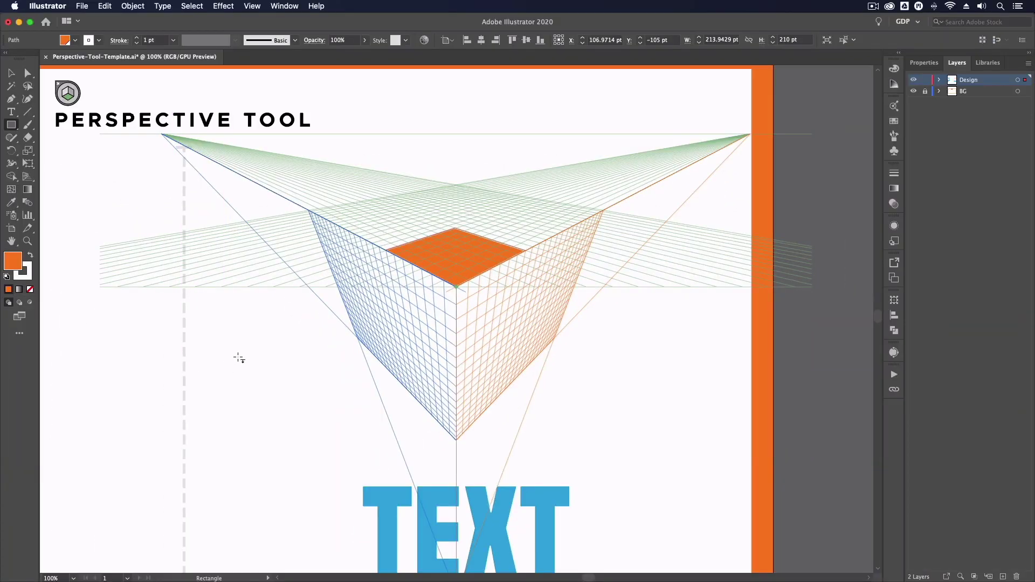
Draw a test rectangle about 152 by 72 pt outside the grid on the horizontal plane, and remove it.
drag(239, 358, 363, 404)
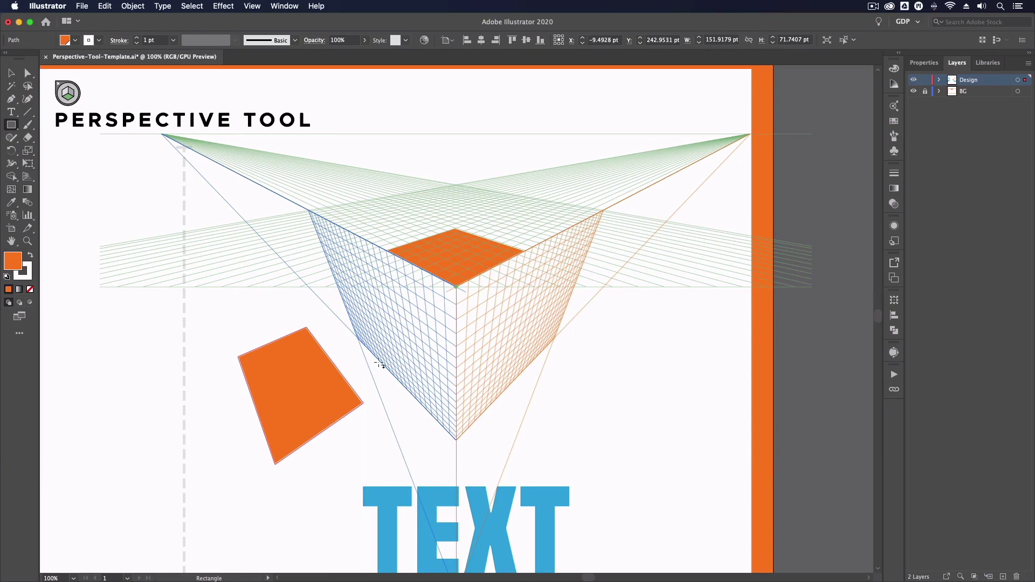
key(shift+v)
key(Delete)
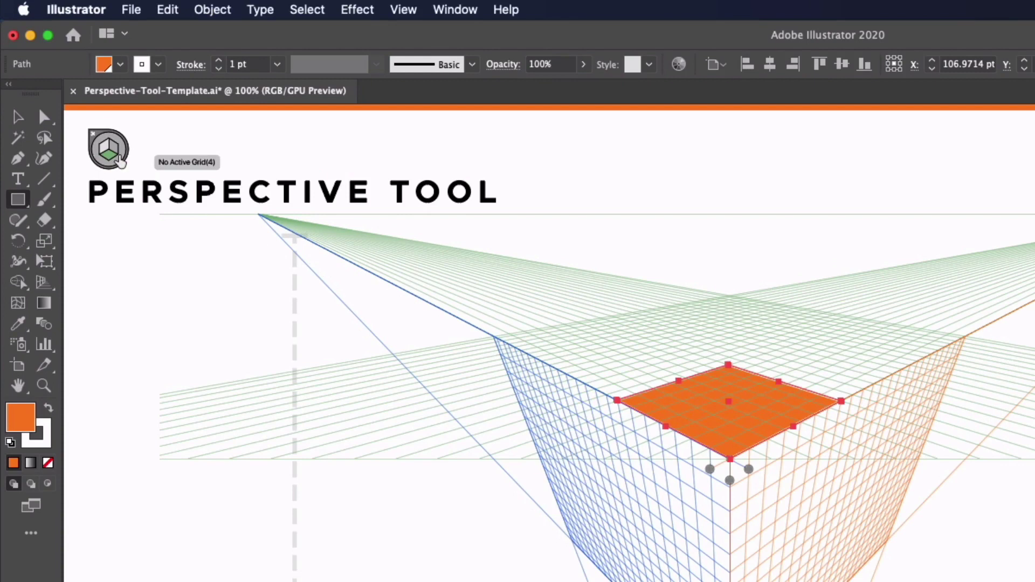
Draw the cube's left face as a rectangle on the left plane, from the top face's outer corner to the front vertical edge.
click(107, 153)
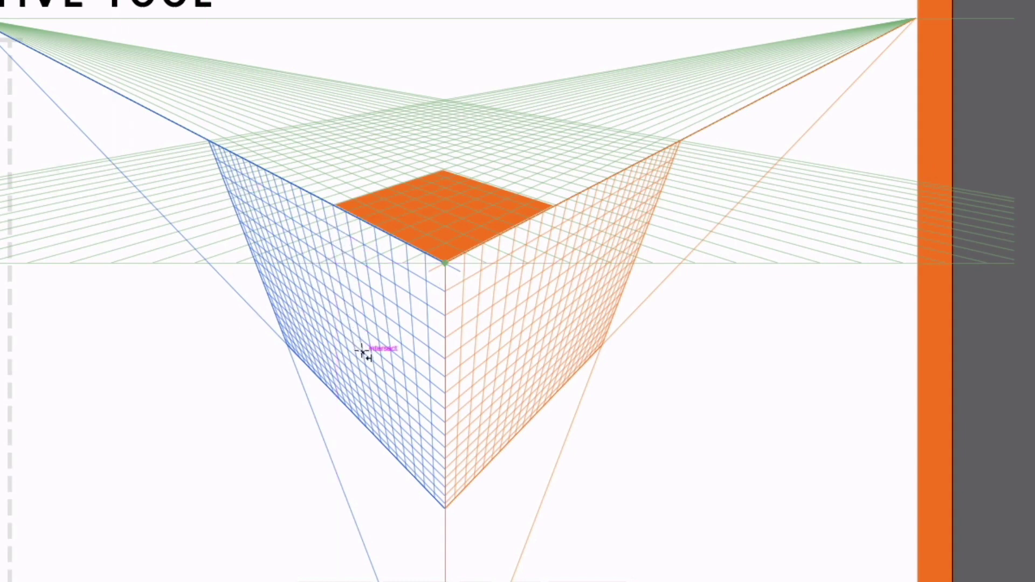
drag(363, 351, 416, 261)
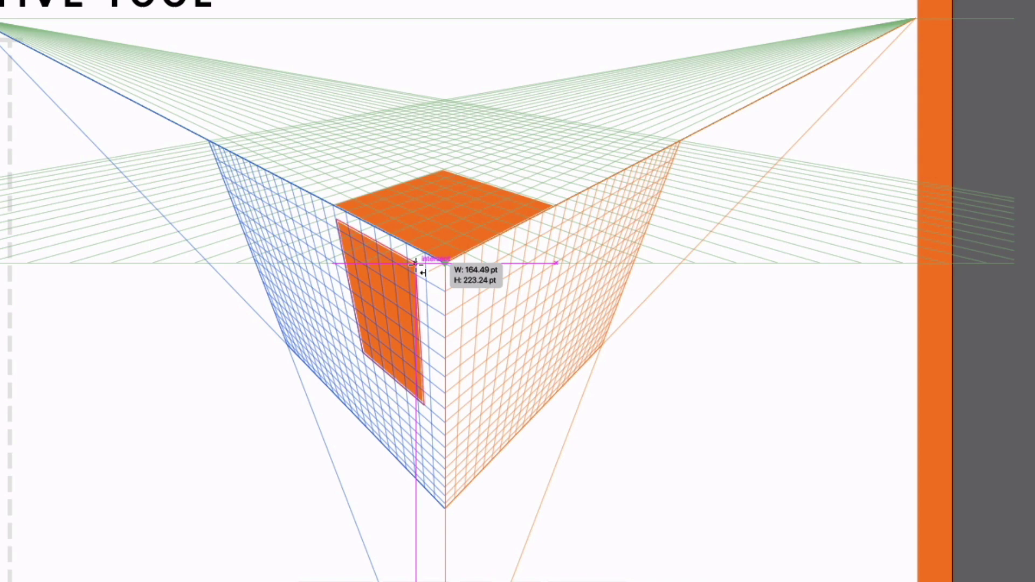
drag(415, 264, 442, 263)
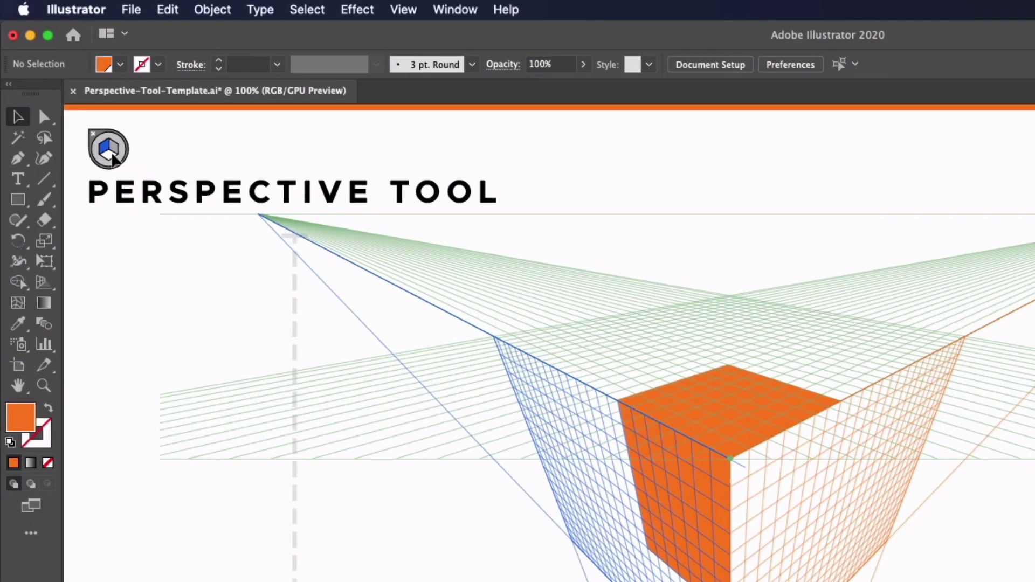
Draw the cube's right face as a rectangle about 210 by 248 pt on the right plane, meeting the front corner.
click(118, 152)
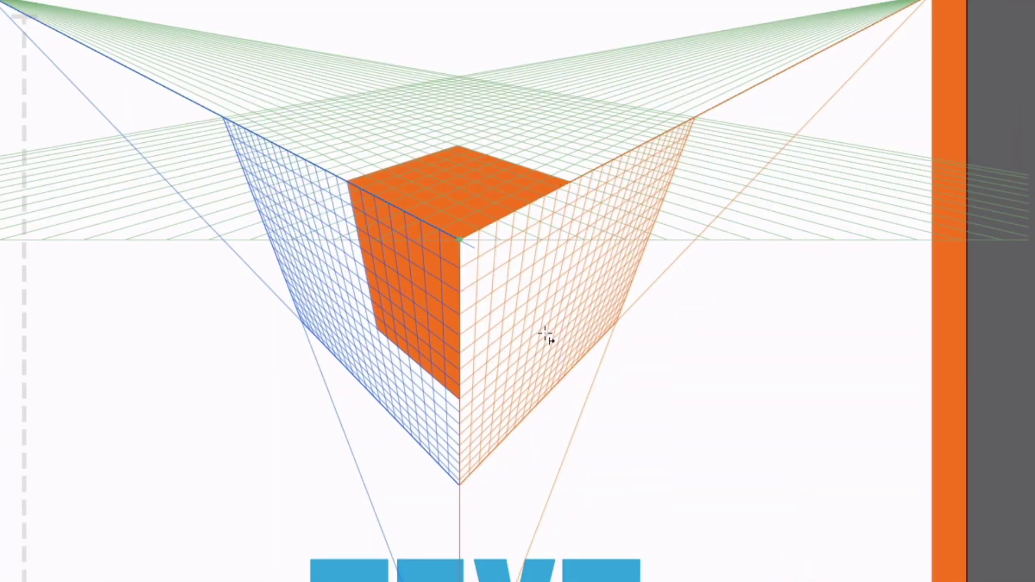
drag(546, 336, 460, 240)
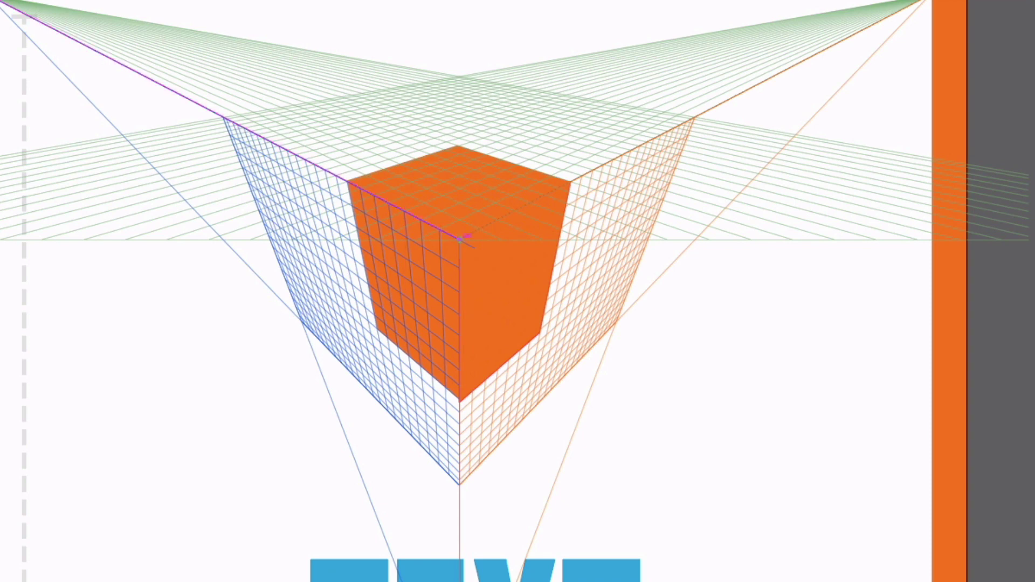
key(v)
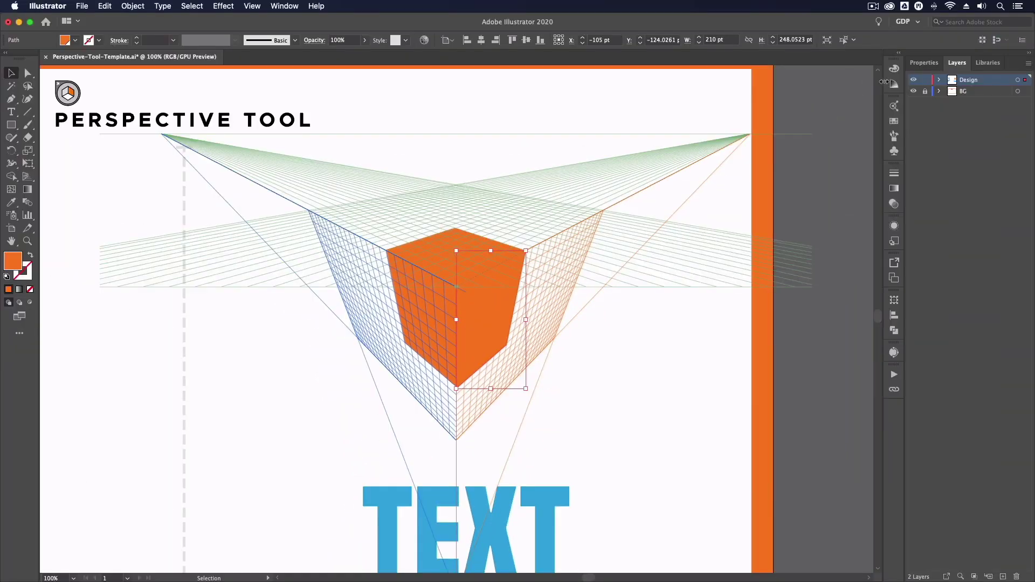
Shade the cube's right face with a light orange tint and its left face with a dark orange, and hide the perspective grid.
click(893, 84)
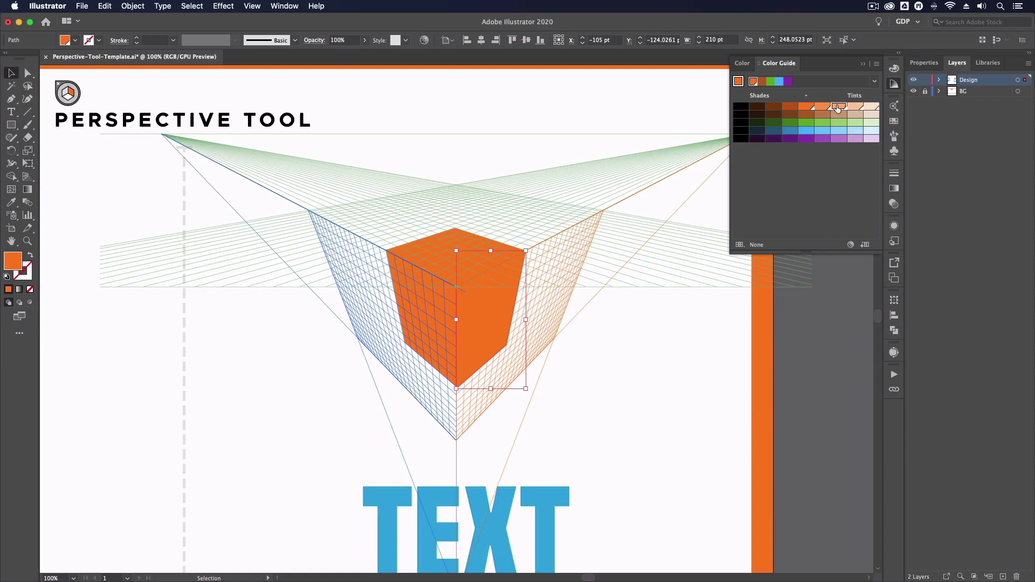
click(837, 108)
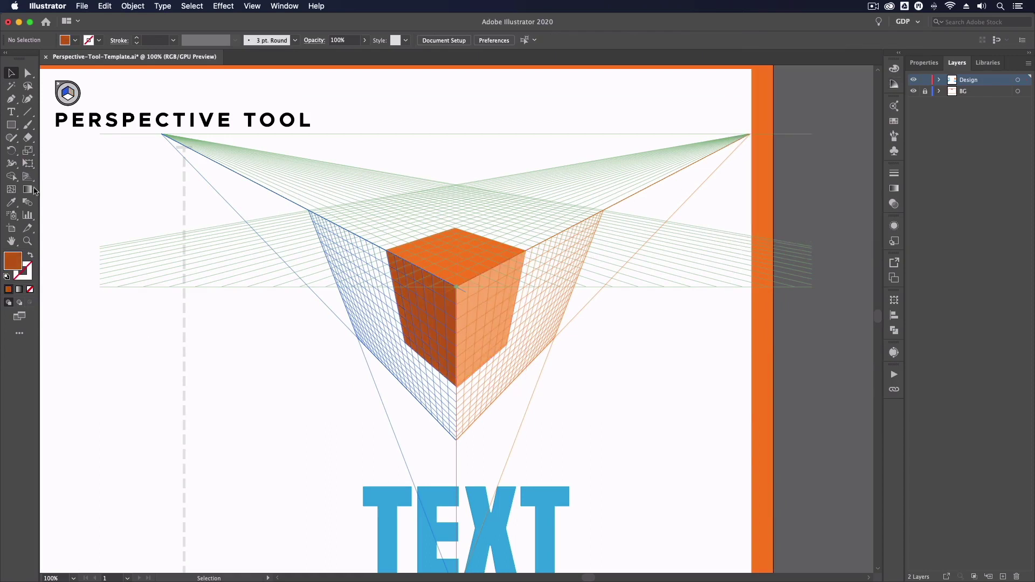
click(28, 176)
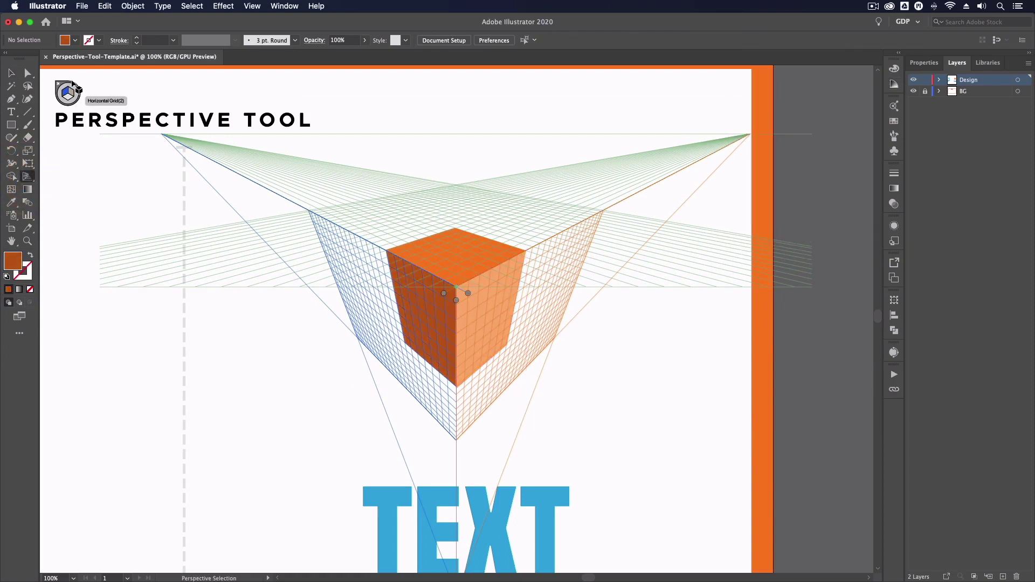
click(59, 84)
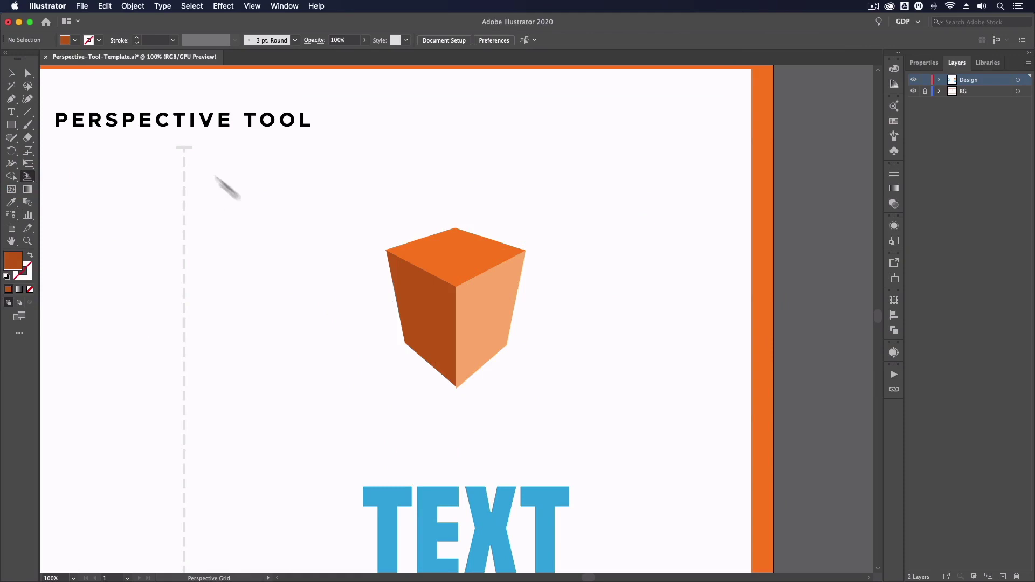
Remove the outer lower anchor points of the cube's left and right faces so the sides taper to a single bottom point.
key(a)
drag(408, 357, 409, 350)
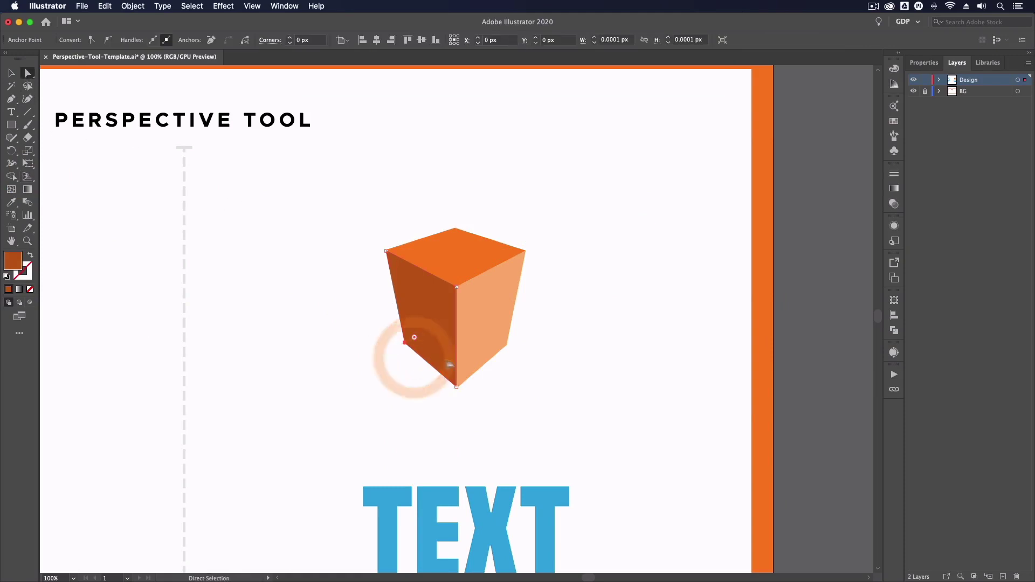
shift+drag(513, 358, 493, 335)
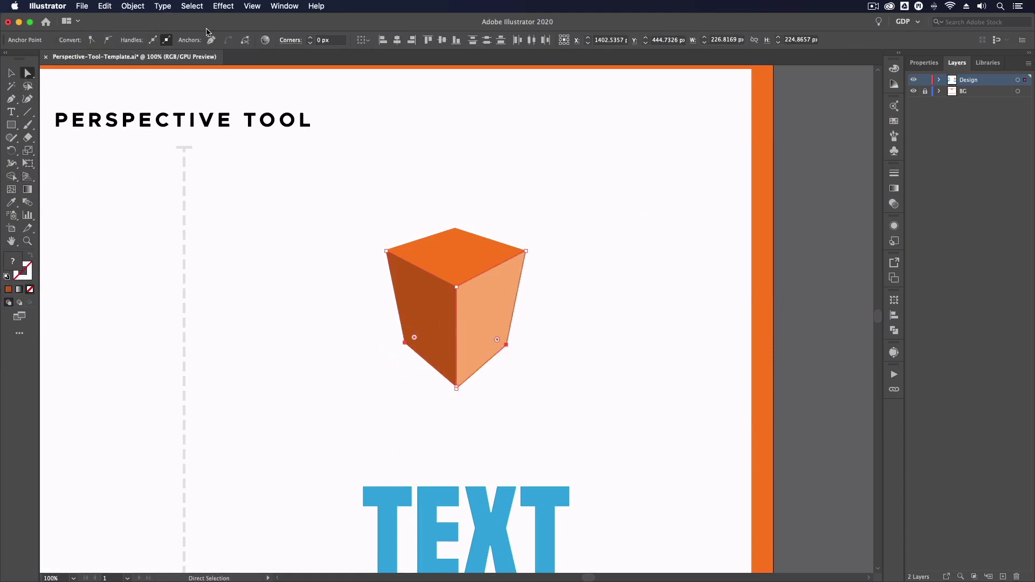
click(211, 41)
key(v)
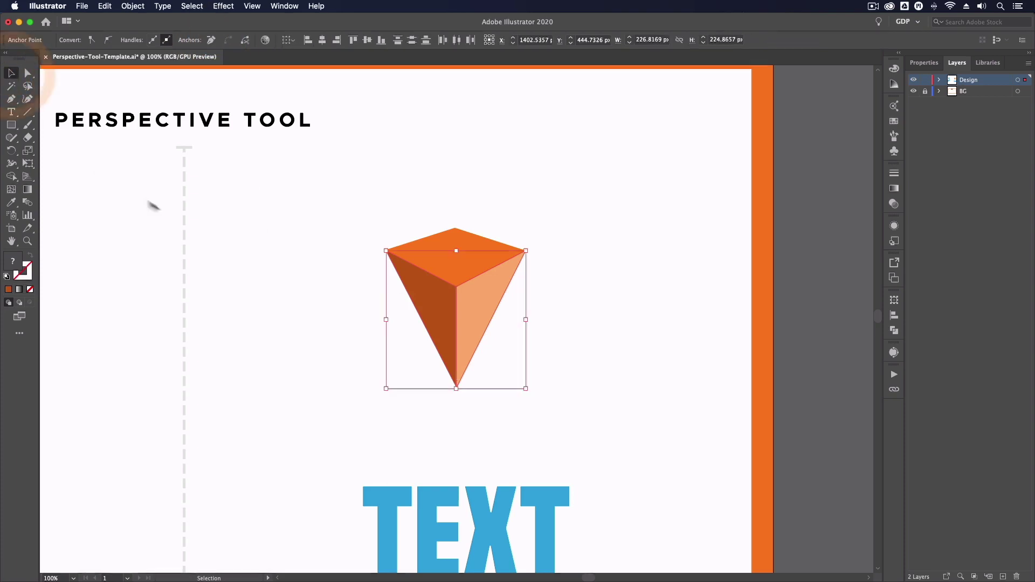
click(223, 231)
Show the perspective grid, switch it to the two-point preset [2P-Normal View], and move it over the Exercise TEXT.
key(super+minus)
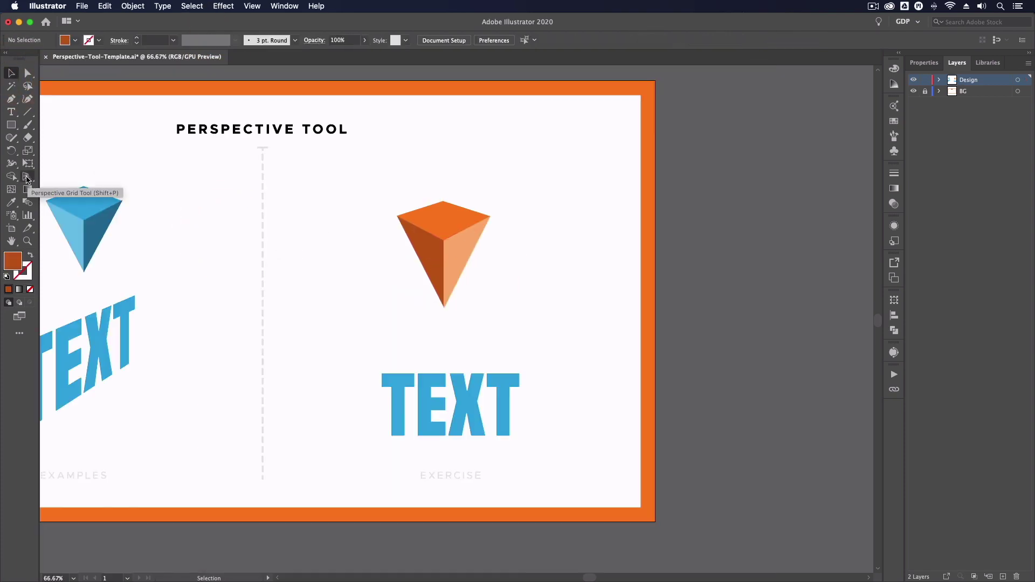
click(27, 178)
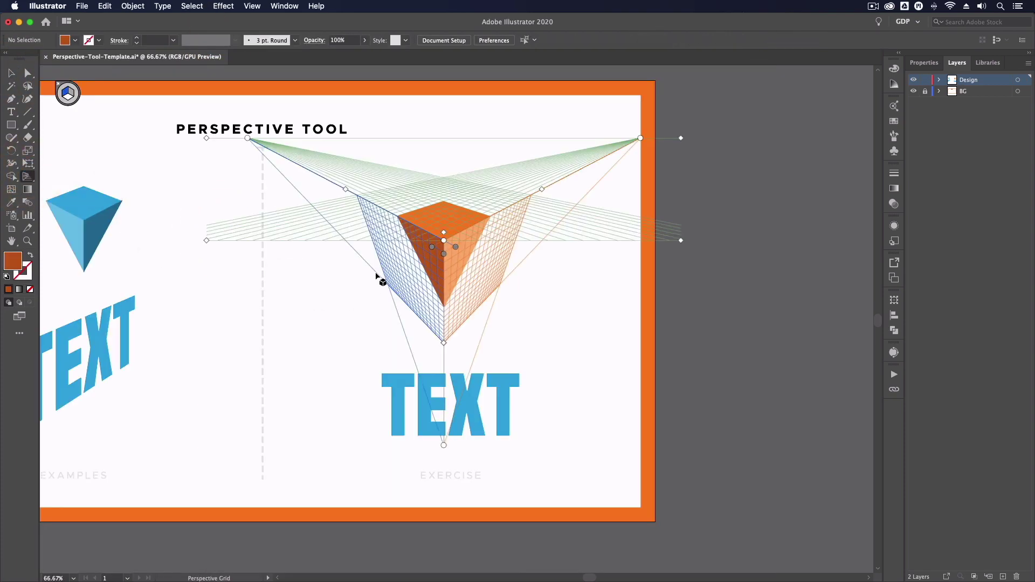
click(251, 6)
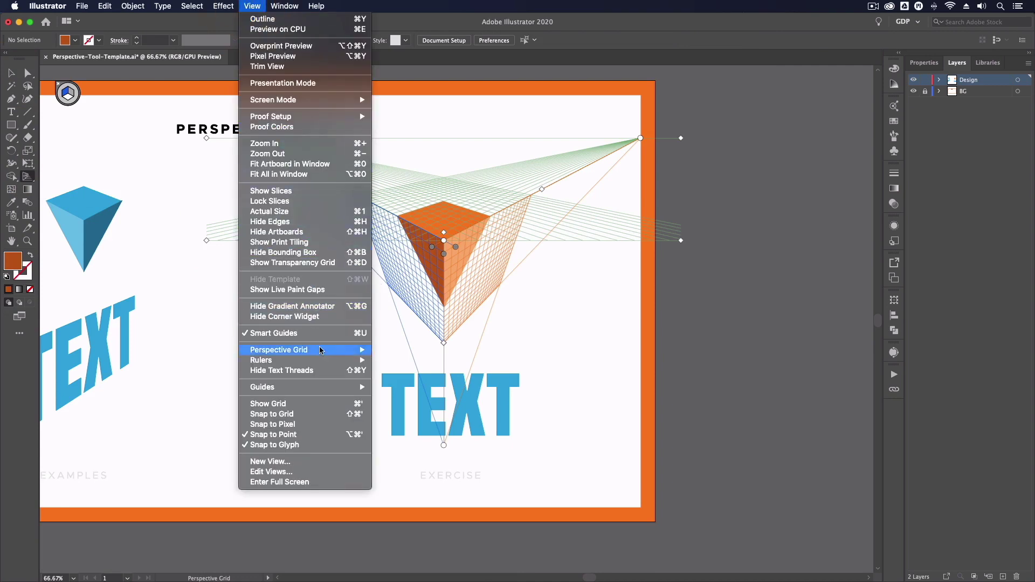
mouse_move(322, 350)
mouse_move(474, 434)
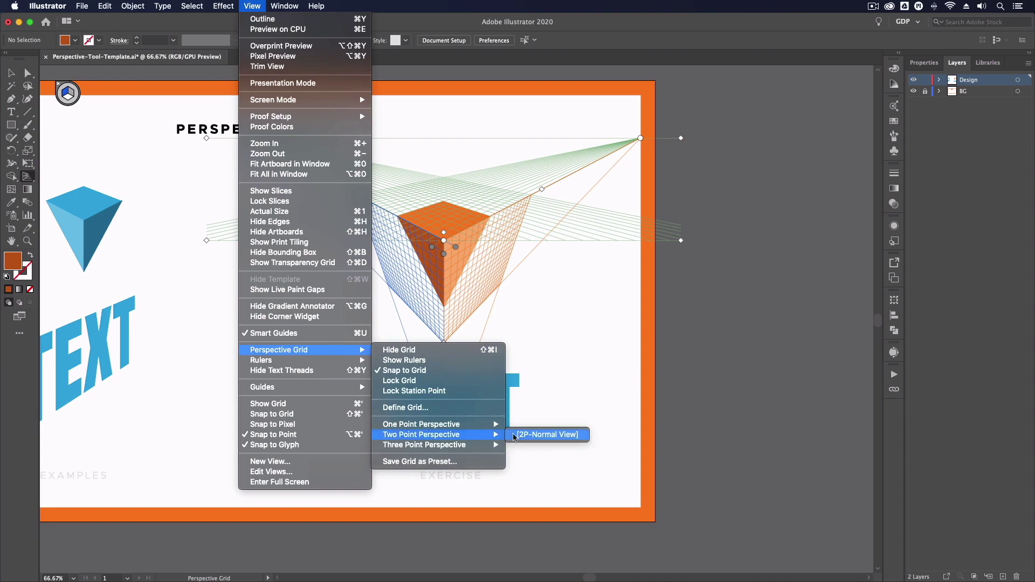
click(520, 436)
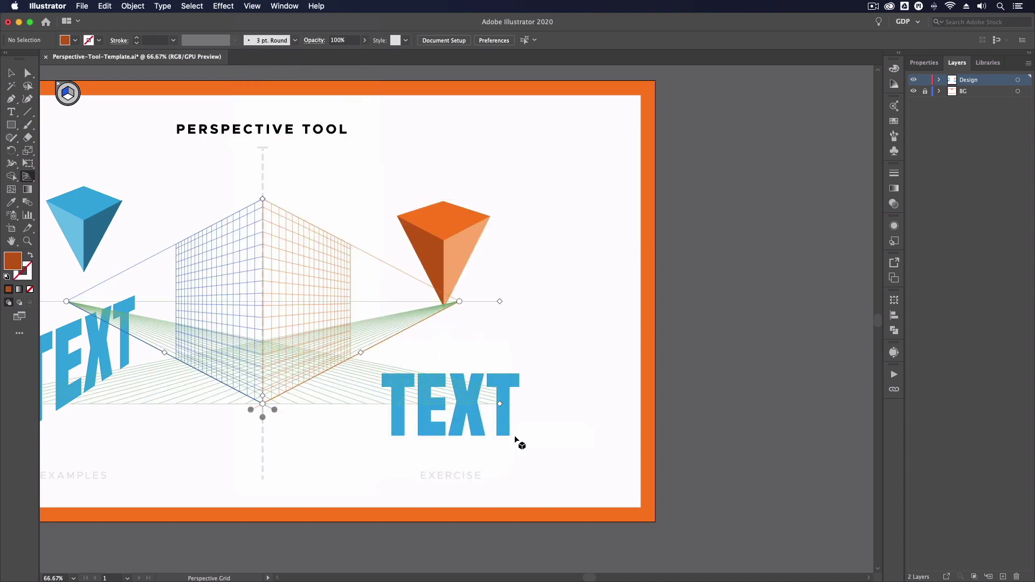
drag(504, 409, 676, 505)
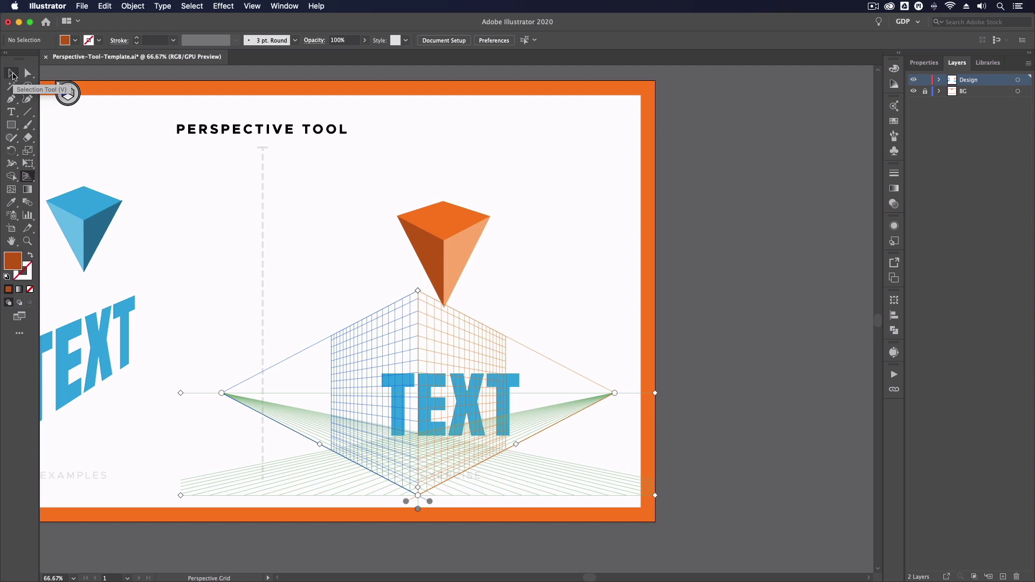
Select the Exercise TEXT group and move it about 30 px right and 30 px up over the grid.
click(13, 76)
click(439, 393)
key(a)
key(super+equal)
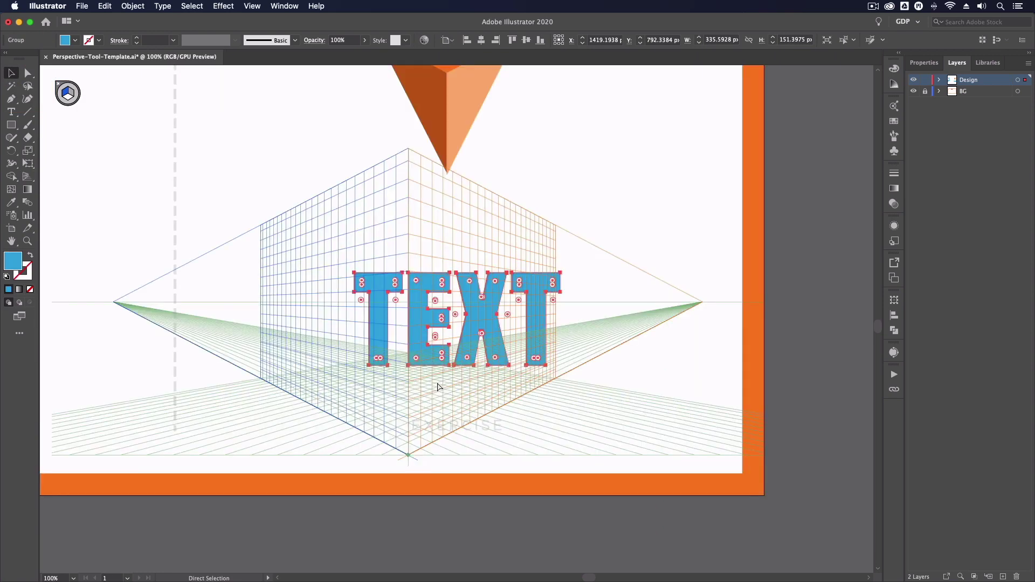
key(super+equal)
key(v)
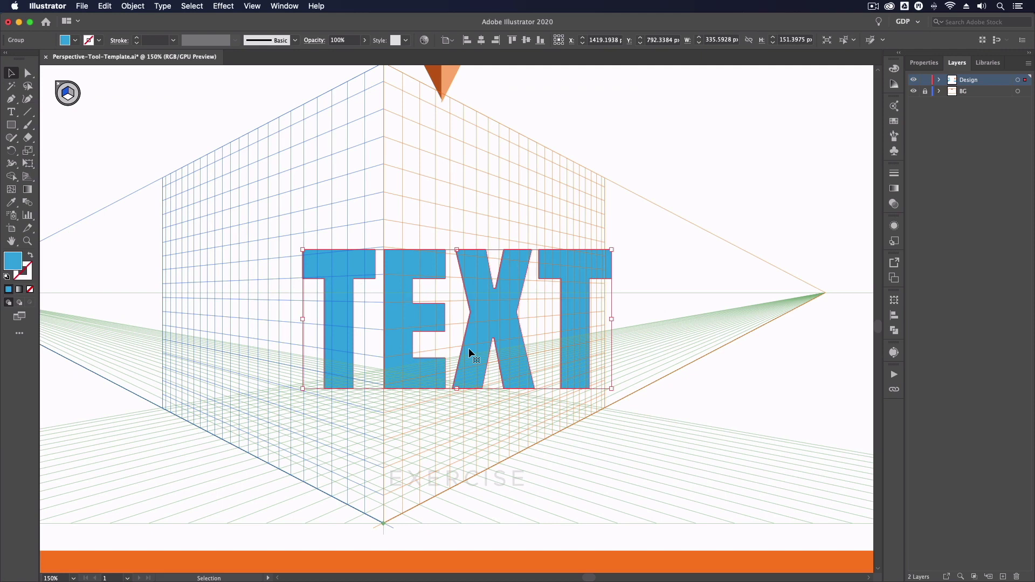
drag(485, 312, 514, 288)
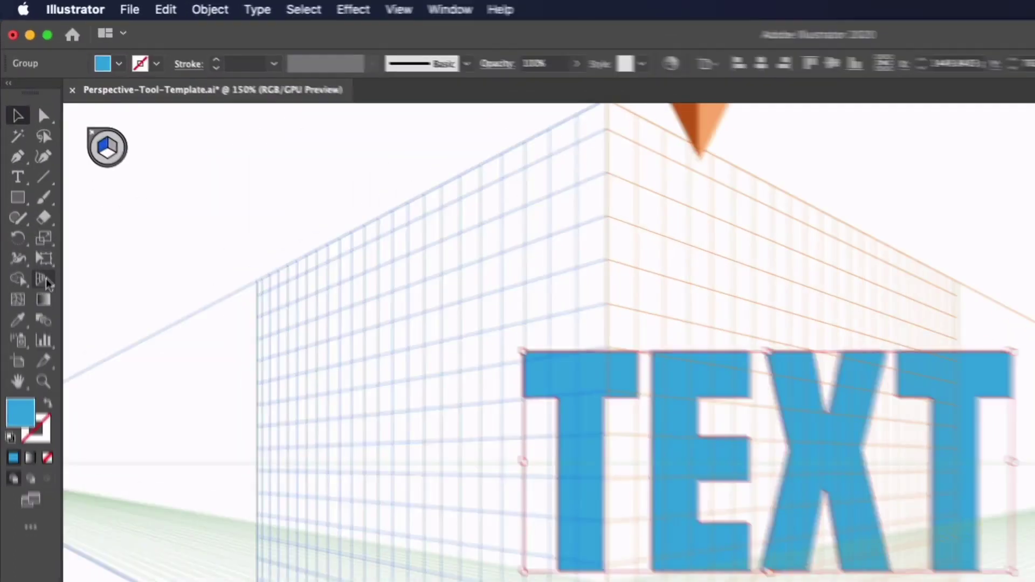
Place the TEXT group on the grid's left plane with the Perspective Selection tool, shifted slightly toward the left vanishing point.
click(27, 176)
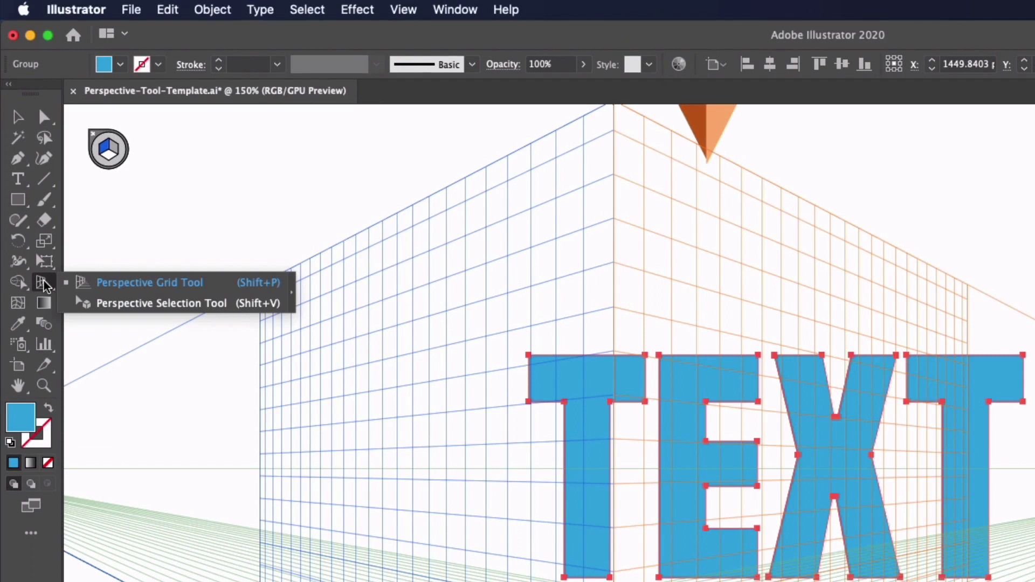
click(115, 304)
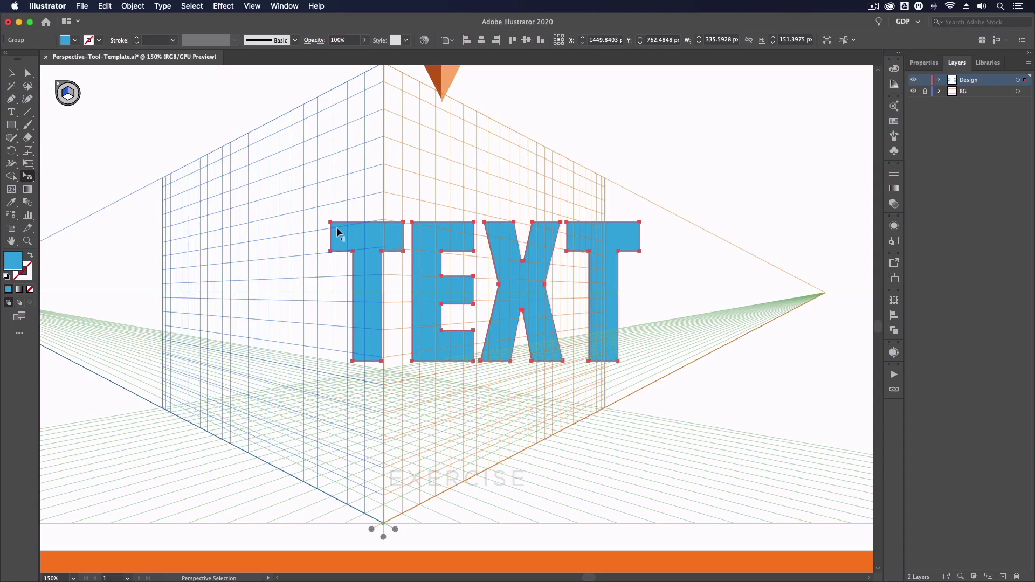
drag(357, 239, 317, 264)
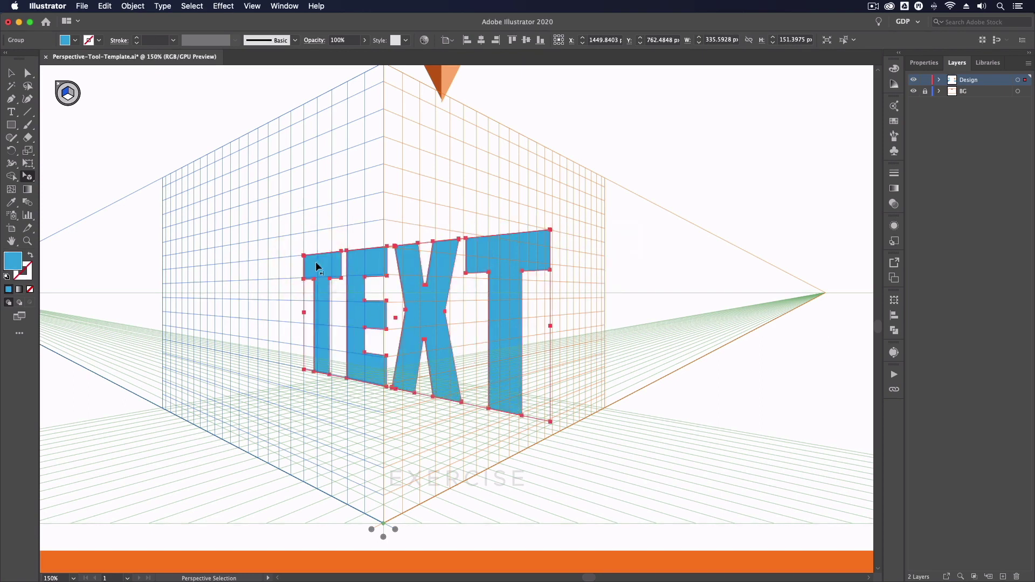
Hide the perspective grid, deselect the text, and fit the whole artboard in the window.
key(super+shift+i)
click(12, 73)
click(120, 108)
key(super+0)
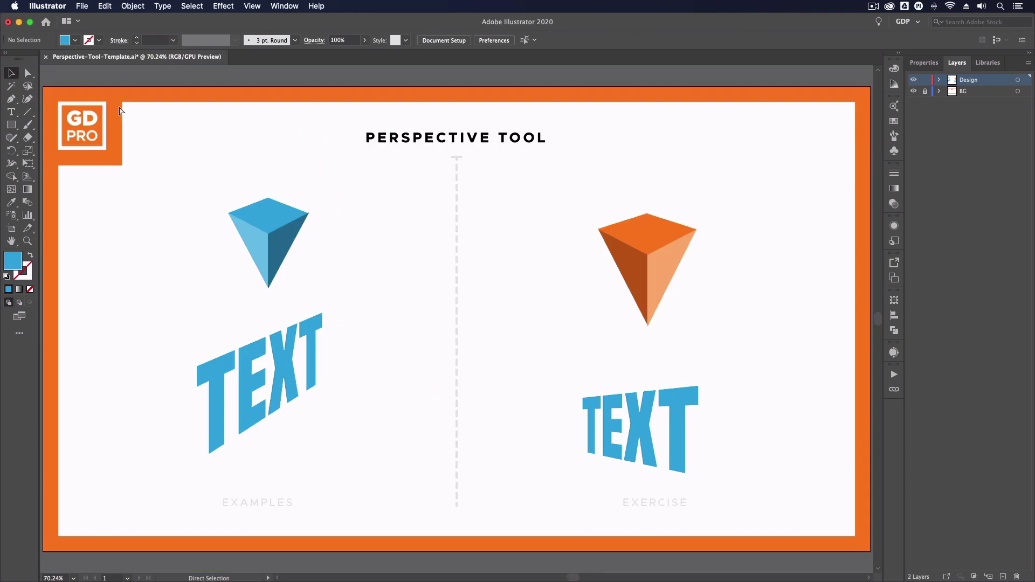